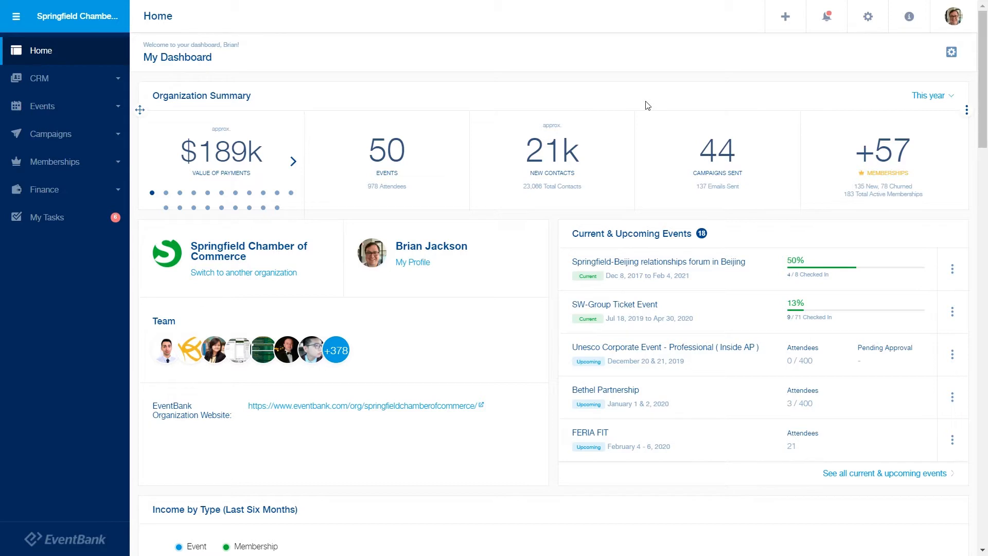
Step: Add an event venue in the organization's event settings by searching for "tysons boulevard" and choosing 1775 Tysons Blvd, McLean, Virginia
click(877, 28)
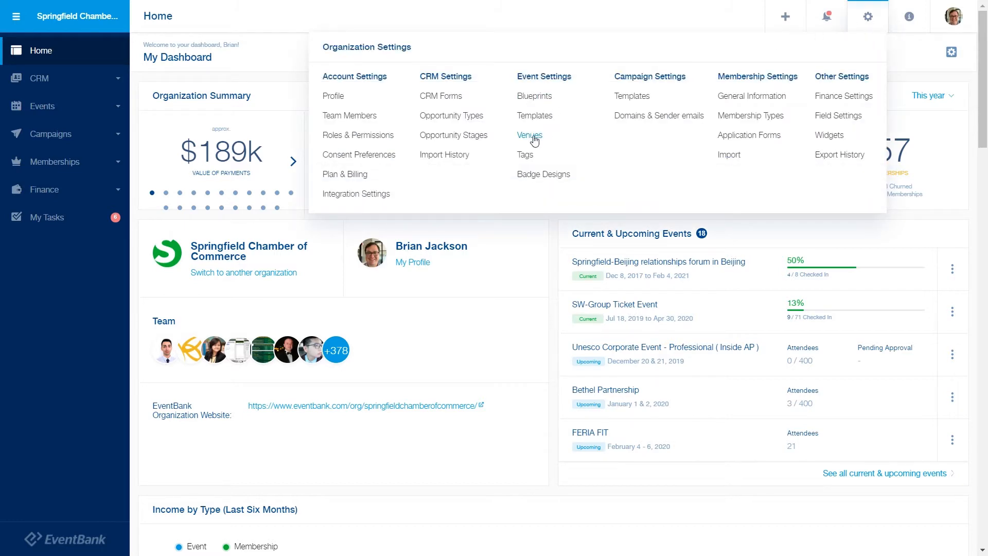
click(534, 138)
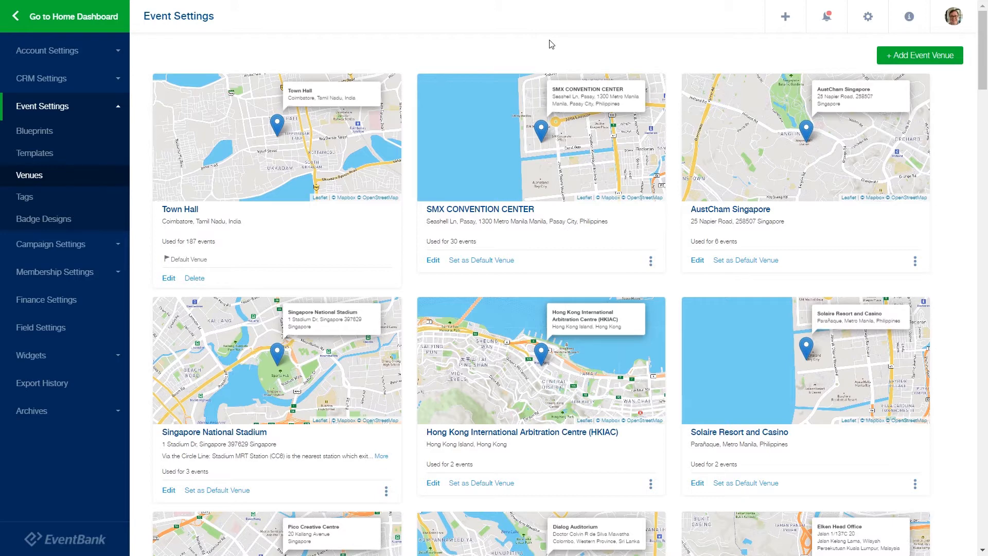
click(921, 55)
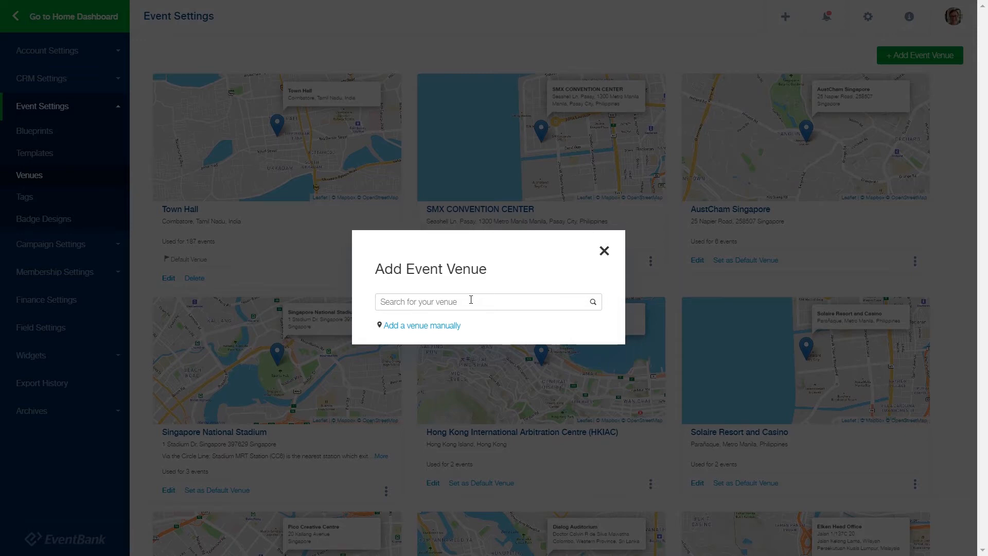
click(471, 300)
text(tysons vb)
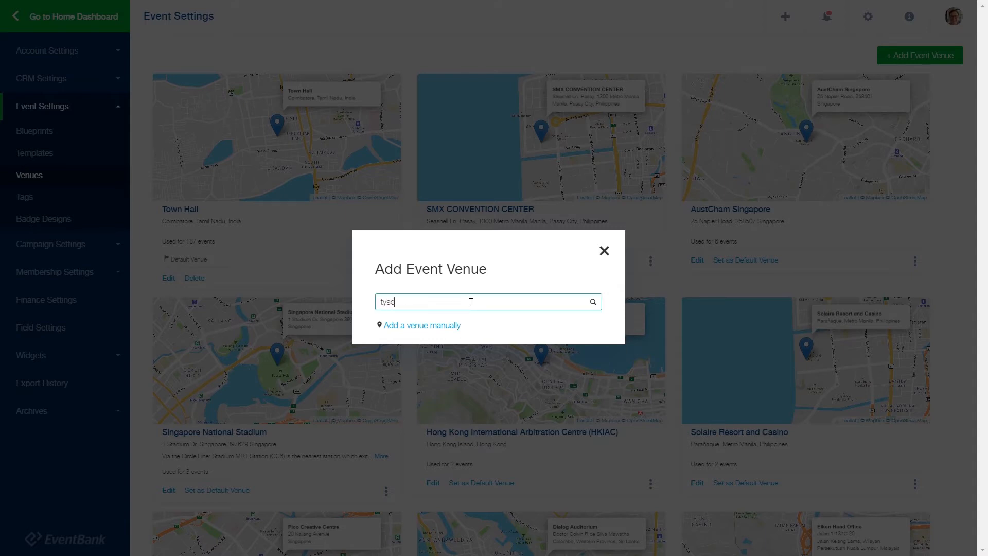
key(BackSpace)
key(BackSpace)
text(boulevard)
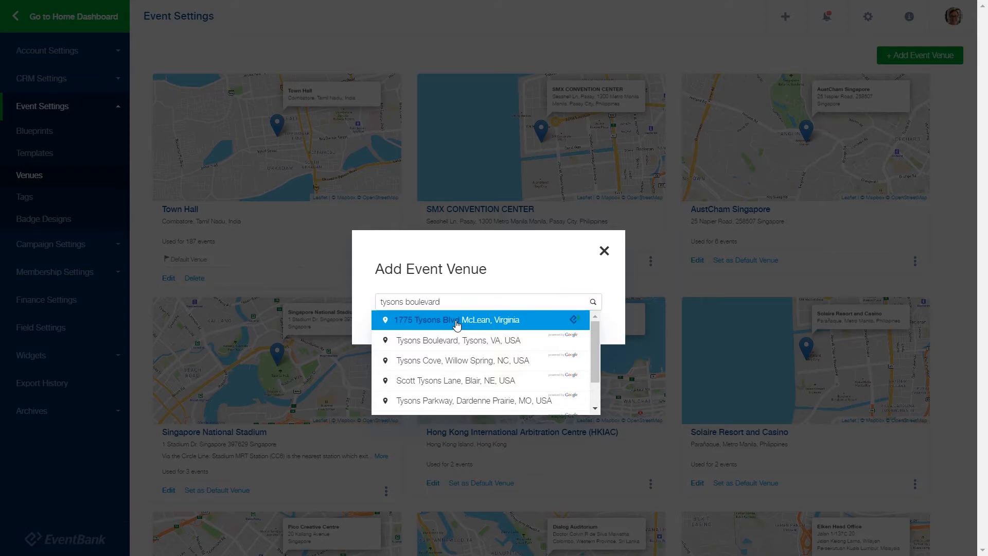
click(457, 323)
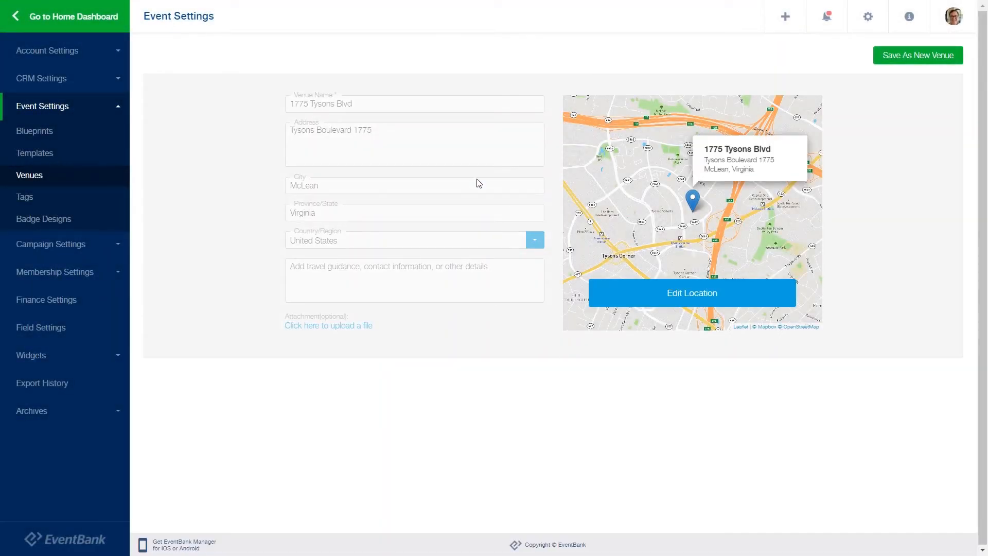
Step: Open the venue's location for editing, confirm the map pin, and save it as a new venue
click(632, 298)
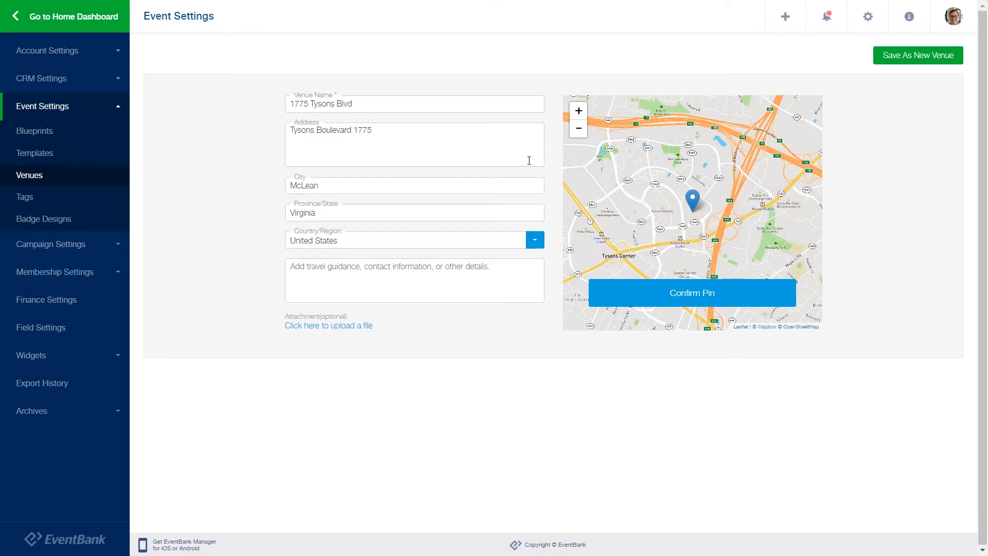
click(689, 305)
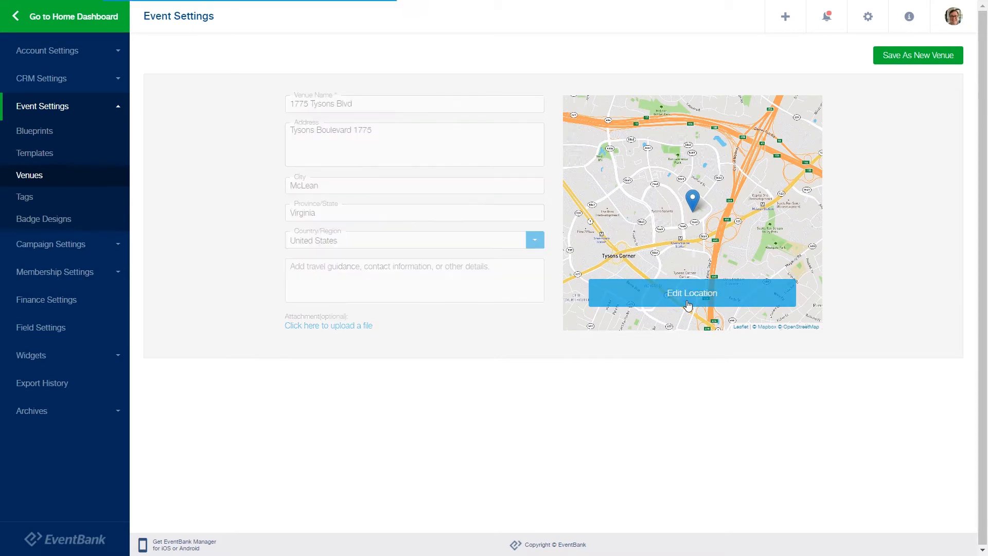
click(916, 58)
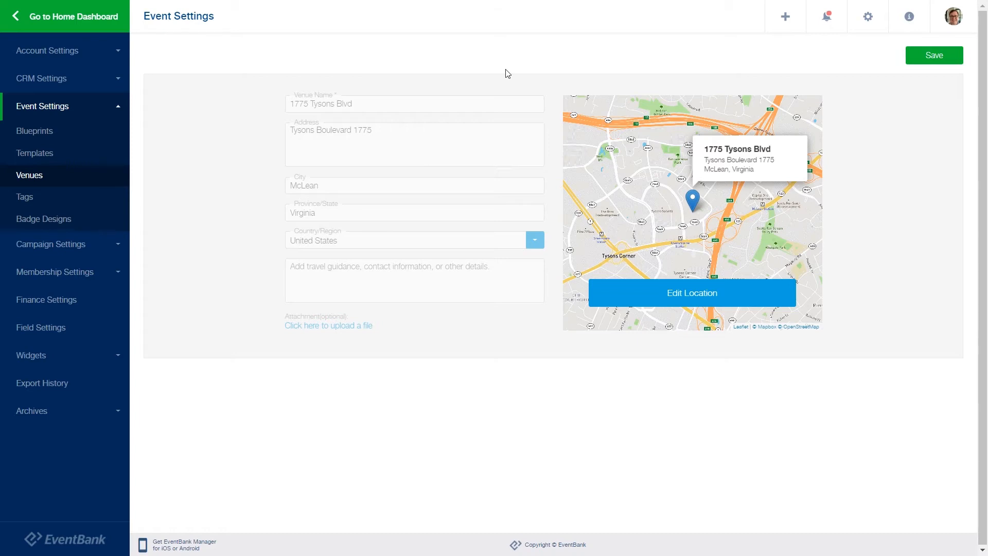
Step: Create a public event tag called "New tag name" in the event settings
click(873, 21)
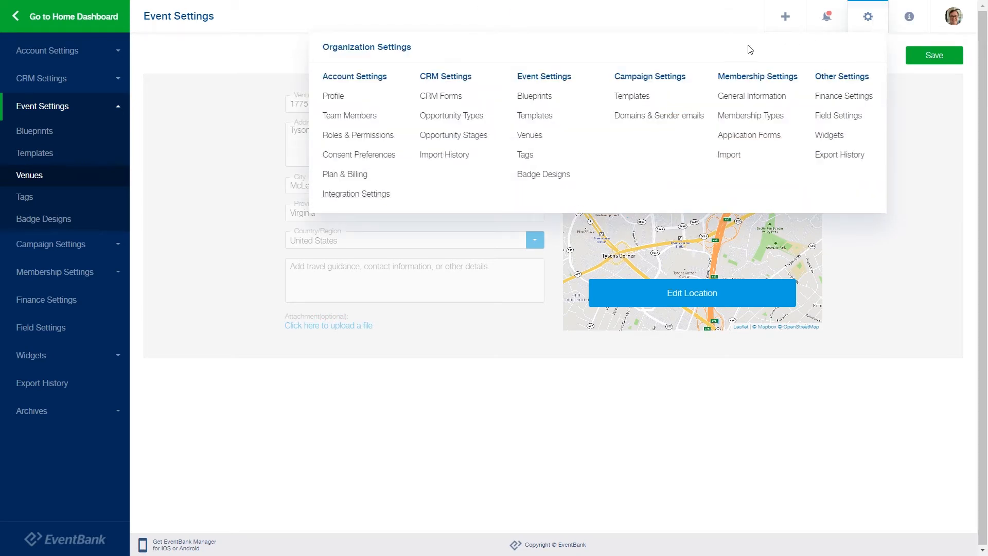
click(523, 160)
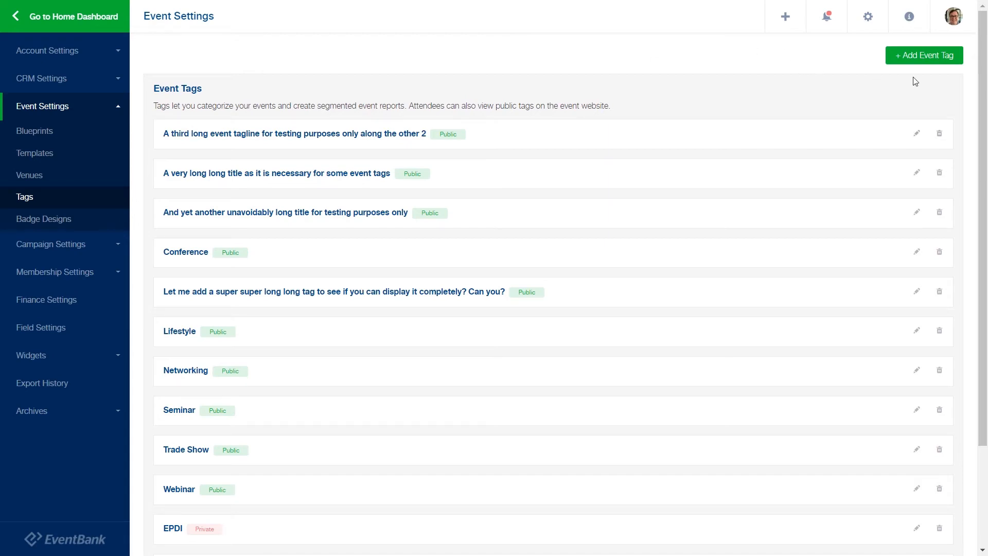
click(929, 56)
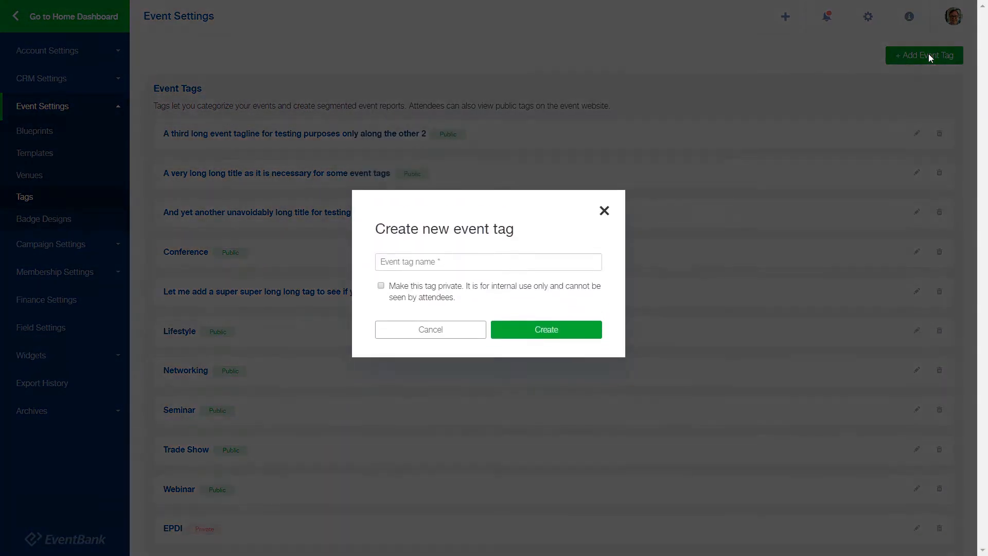
click(502, 268)
text(New tag name)
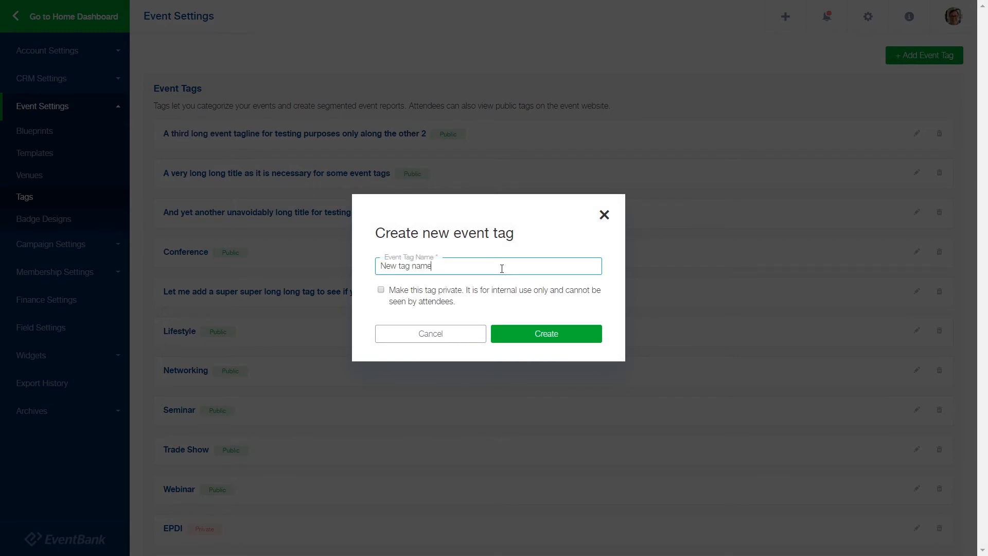
click(558, 339)
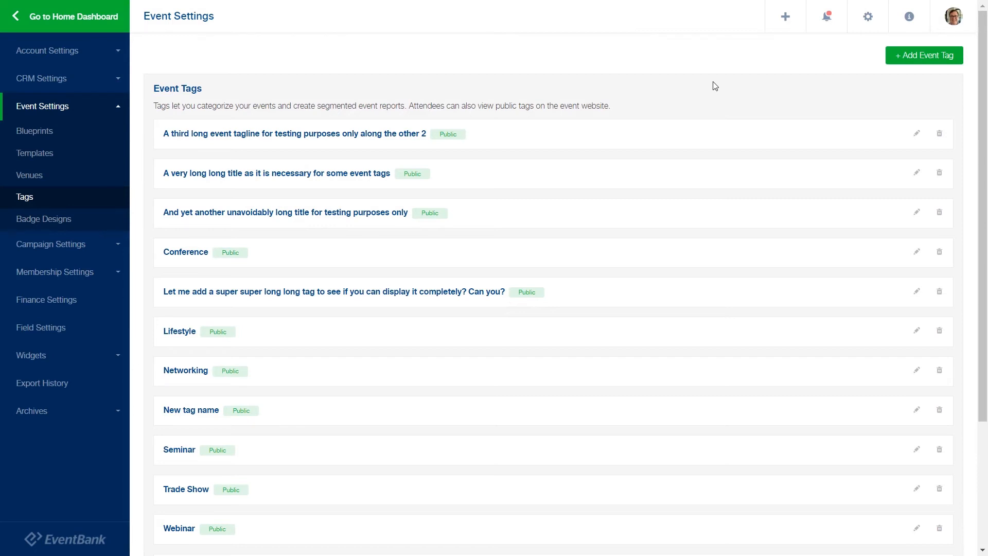
Step: Start a new badge design template in the event settings and name it "Test template"
click(870, 17)
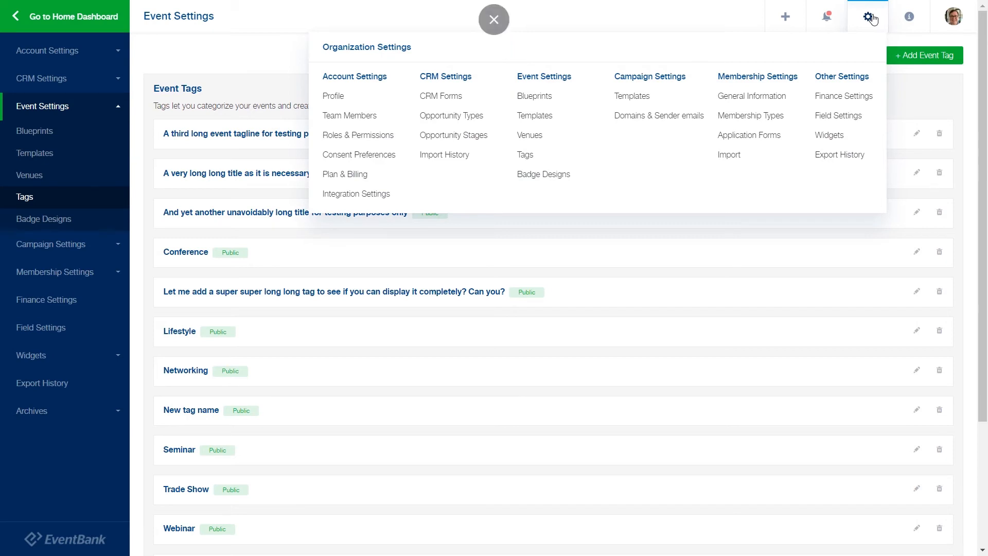
click(549, 177)
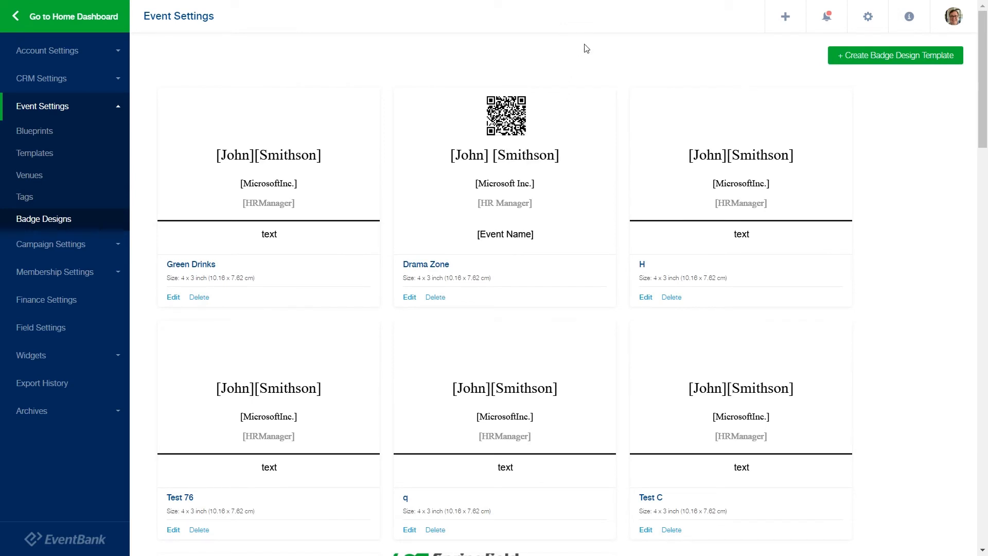
click(898, 64)
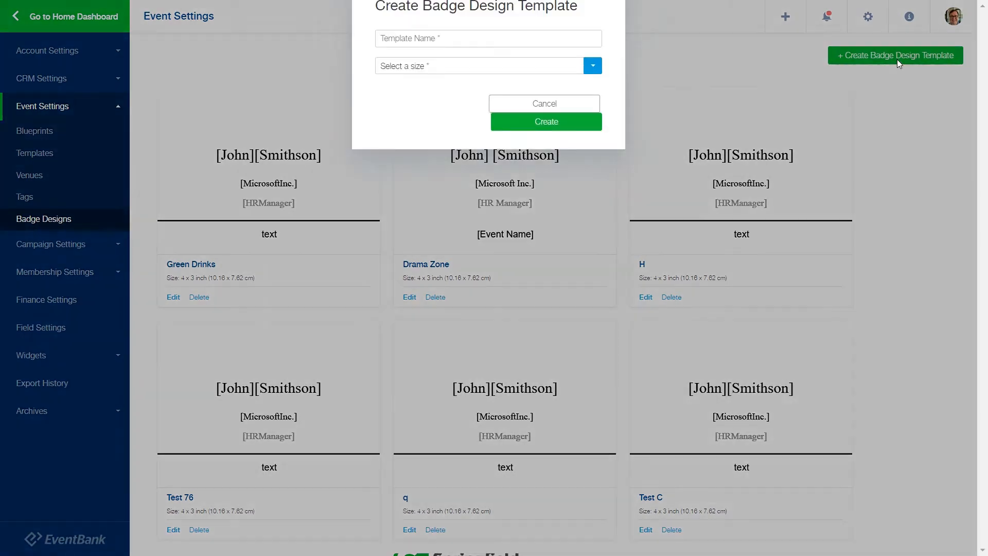
click(500, 267)
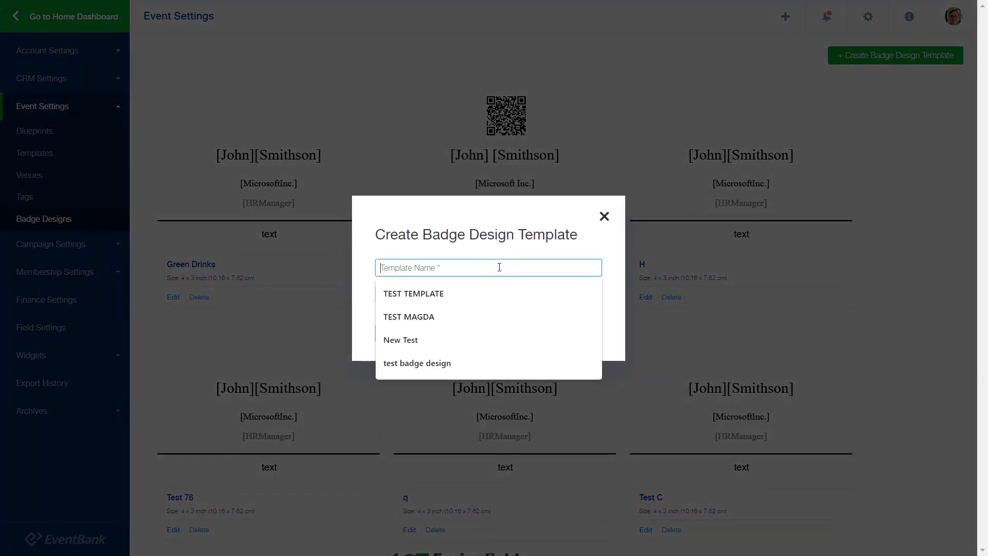
text(Test tampl)
key(BackSpace)
key(BackSpace)
key(BackSpace)
key(BackSpace)
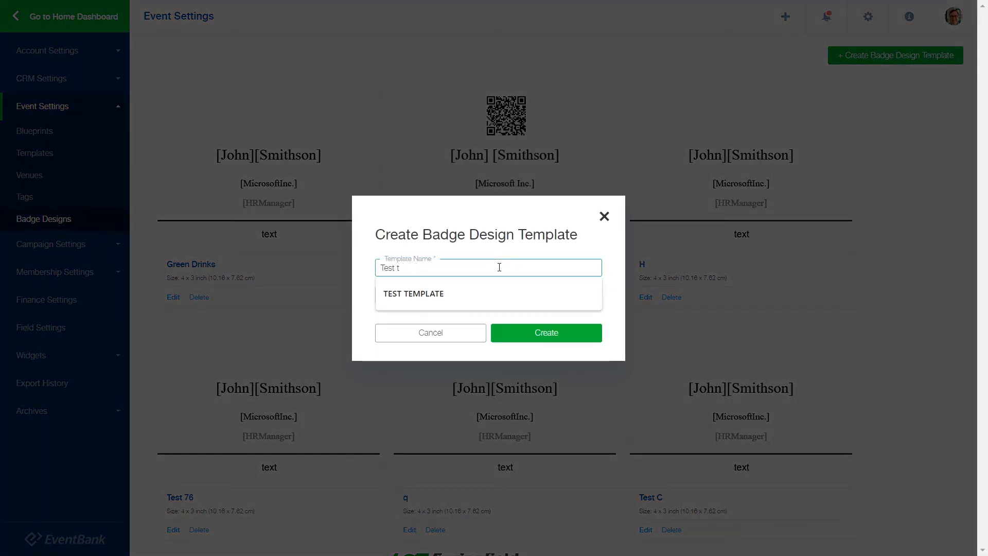
text(emplate)
key(Tab)
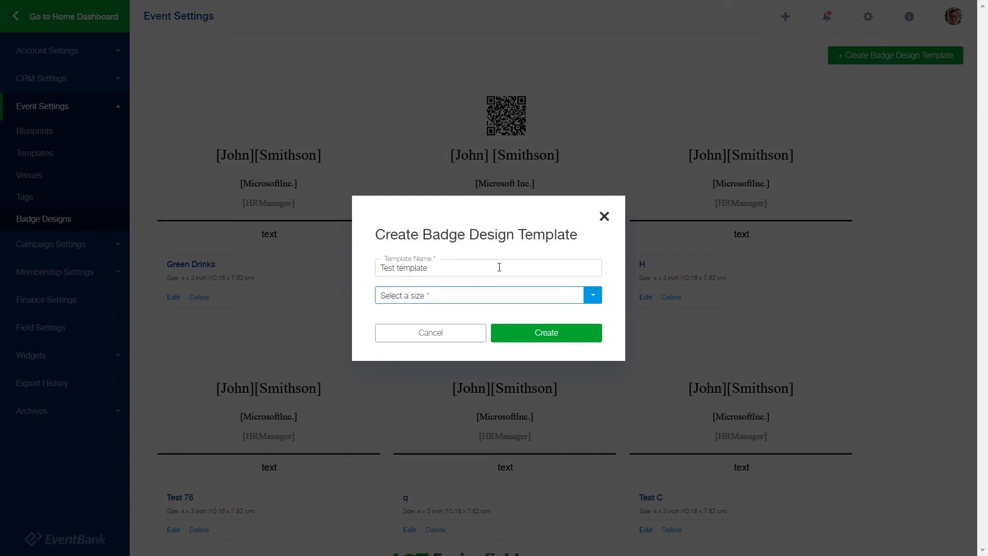
Step: Set the badge size to 3.375 x 2.125 inch (8.6 x 5.4 cm) and create the template
click(470, 297)
click(448, 318)
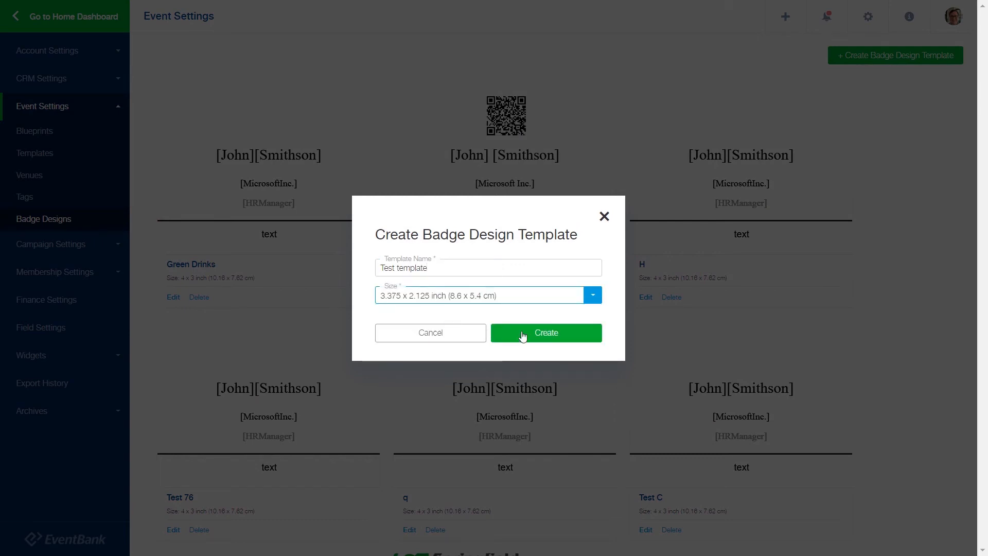
click(550, 334)
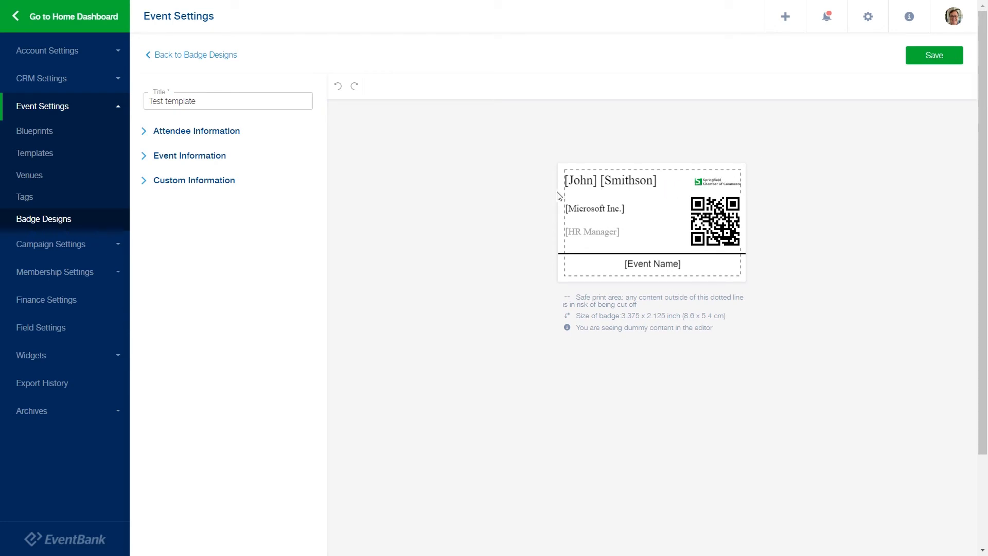
Step: Review the attendee, event and custom information elements available for the badge, and save the badge design
click(144, 133)
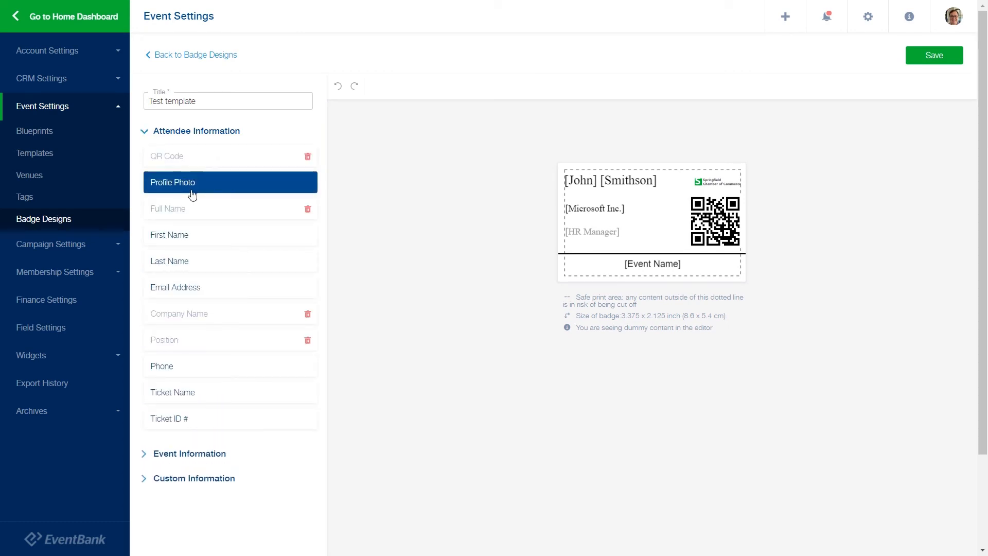
click(144, 454)
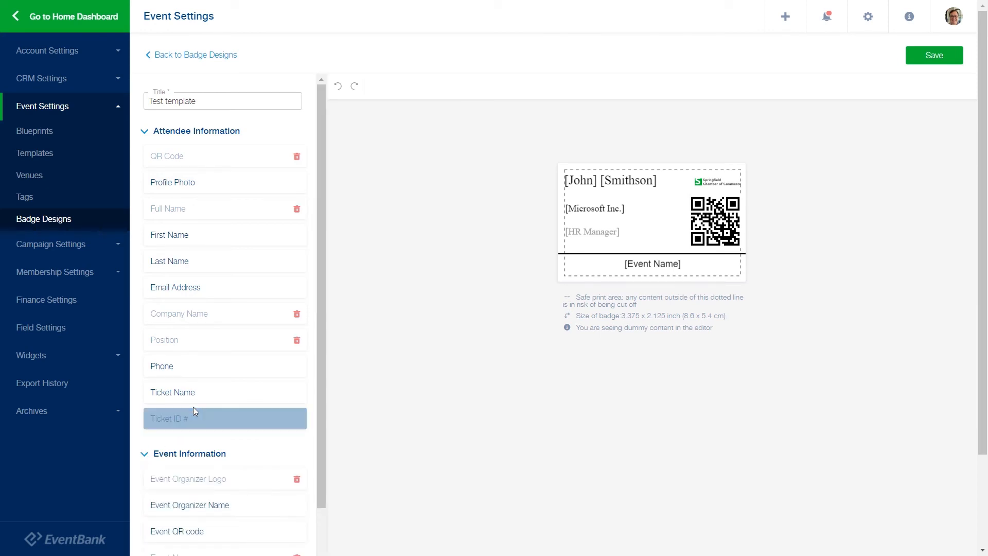
scroll(194, 410, down, 2)
click(146, 530)
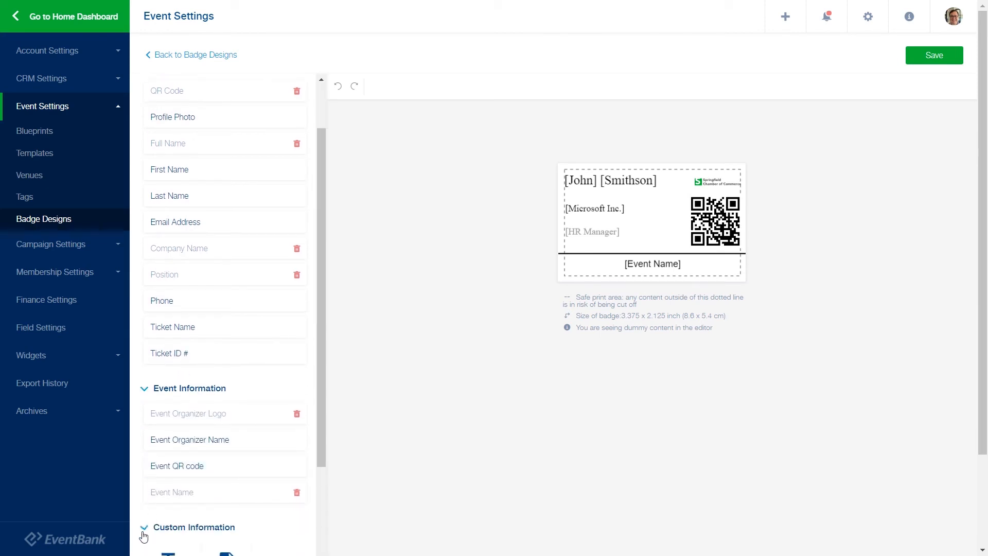
scroll(198, 489, down, 4)
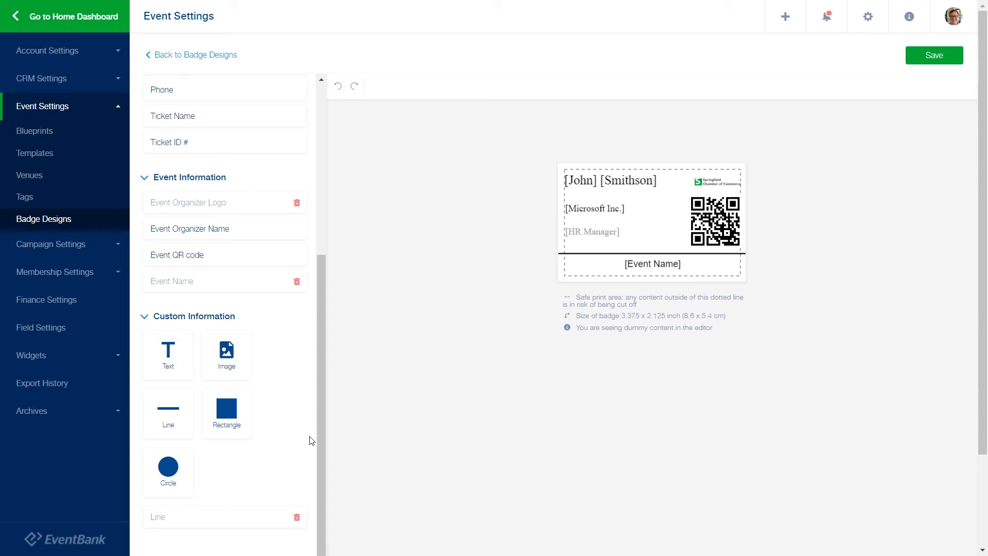
scroll(312, 441, up, 5)
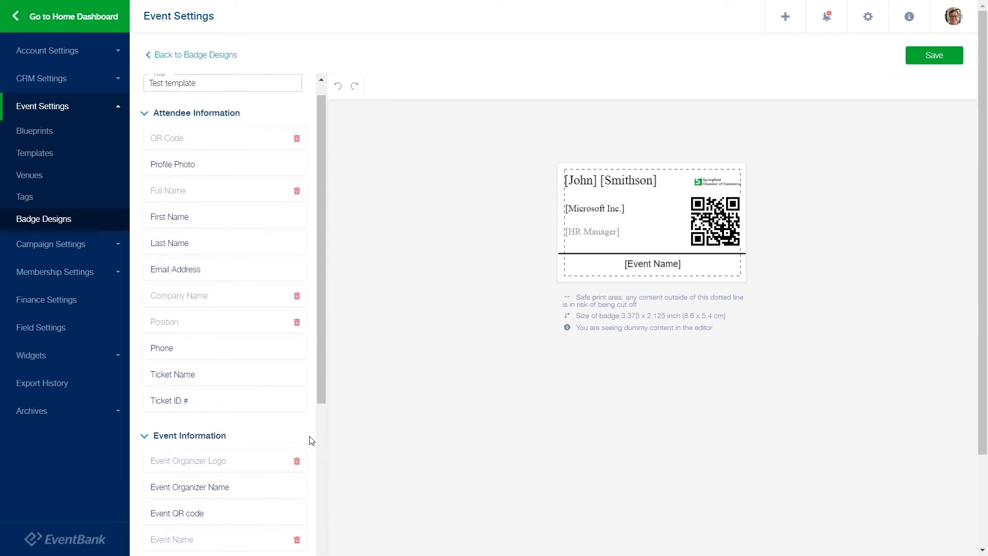
scroll(312, 441, up, 1)
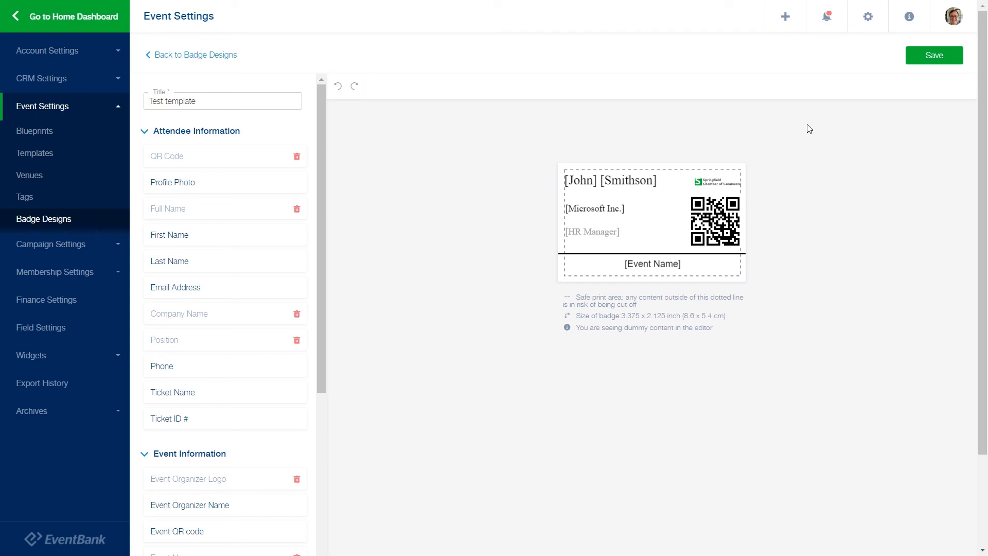
click(936, 56)
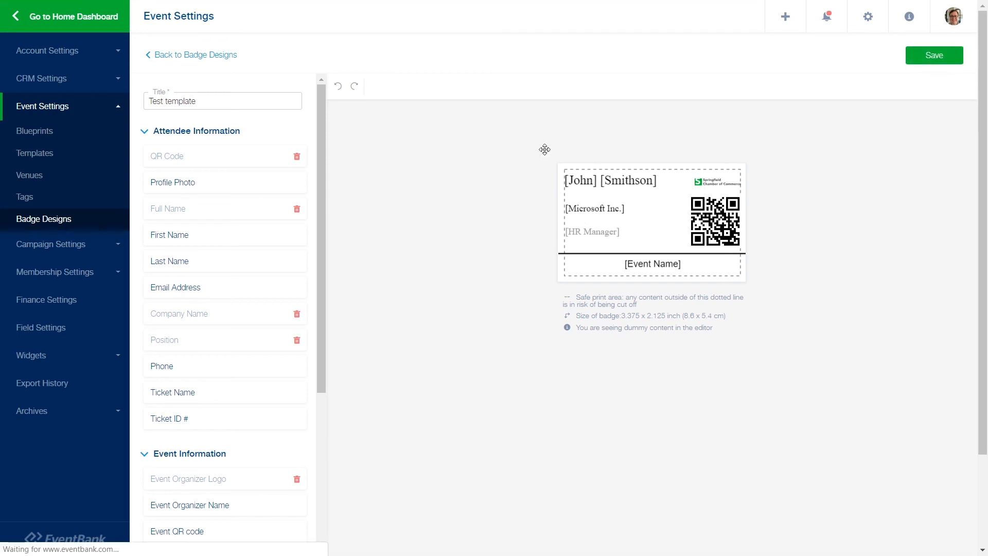